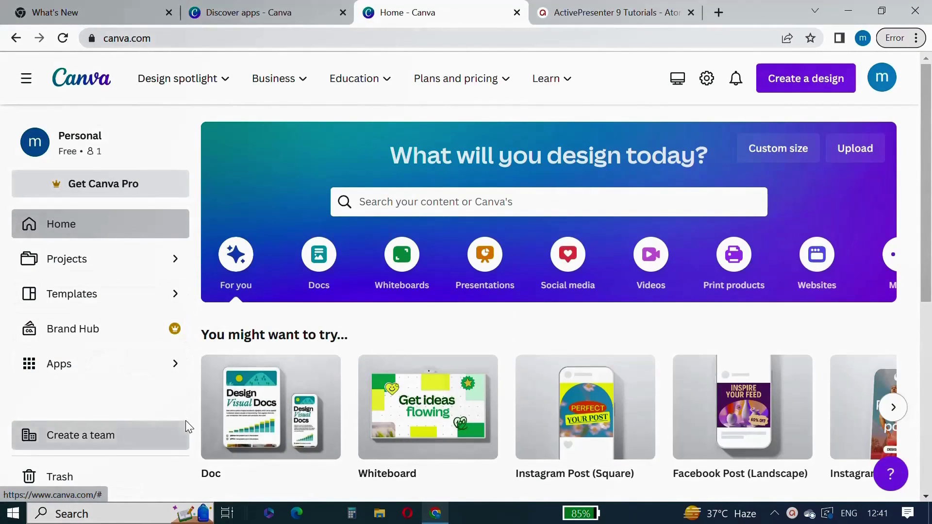
Step: Find the D-ID AI Presenters app under Apps and start a new design with it
left_click(93, 364)
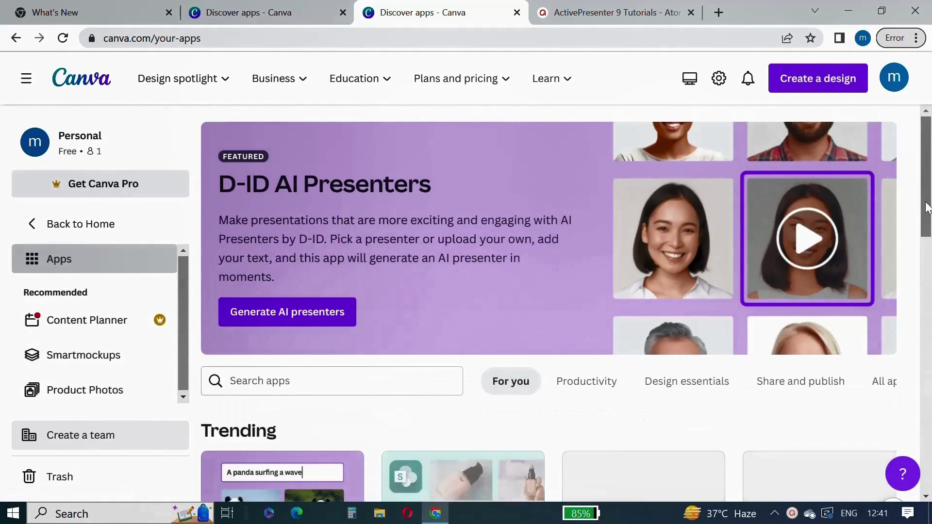
scroll(534, 243, "down", 2)
left_click(80, 223)
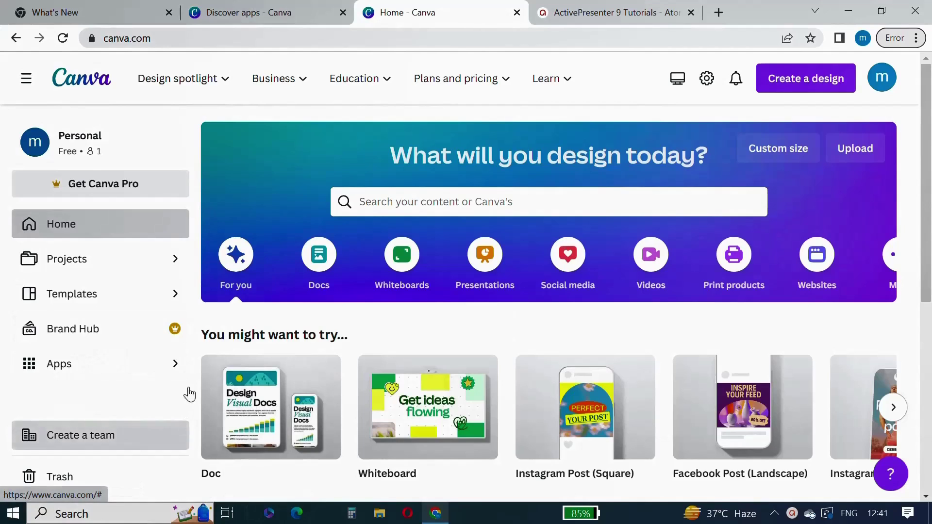
left_click(94, 364)
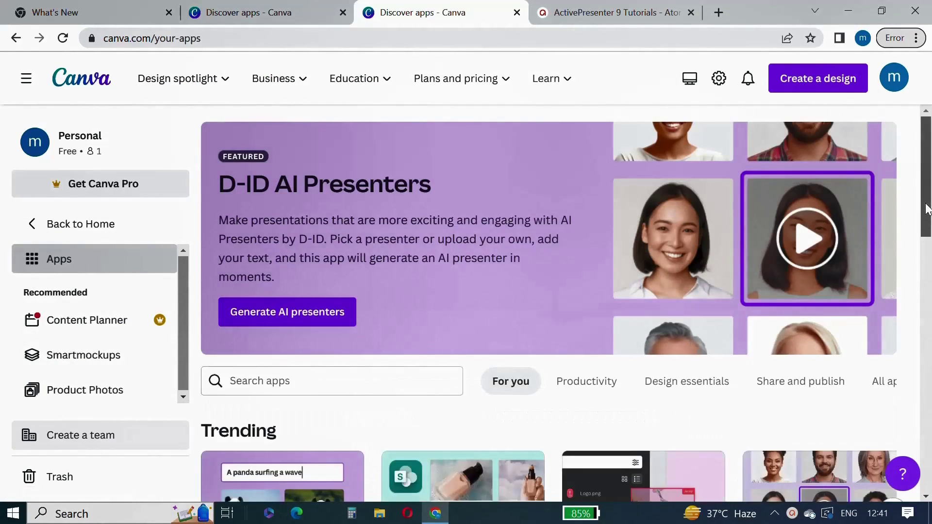
scroll(921, 202, "down", 5)
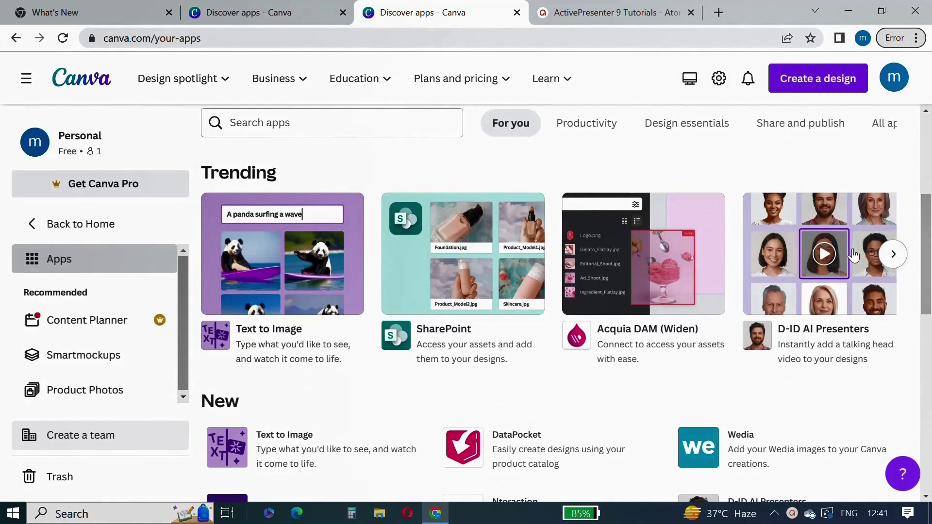
left_click(835, 256)
left_click(670, 361)
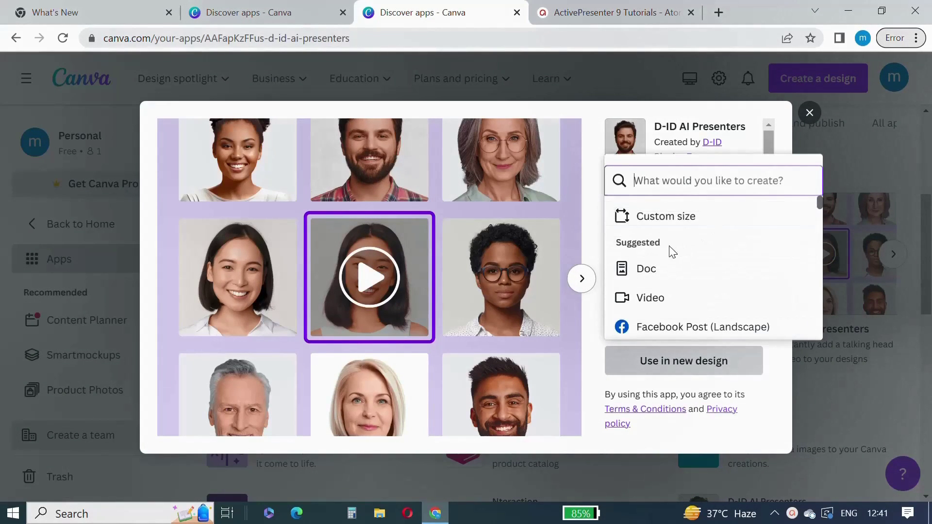
Step: Create a new Video design and check its two 5-second pages in the timeline
left_click(661, 298)
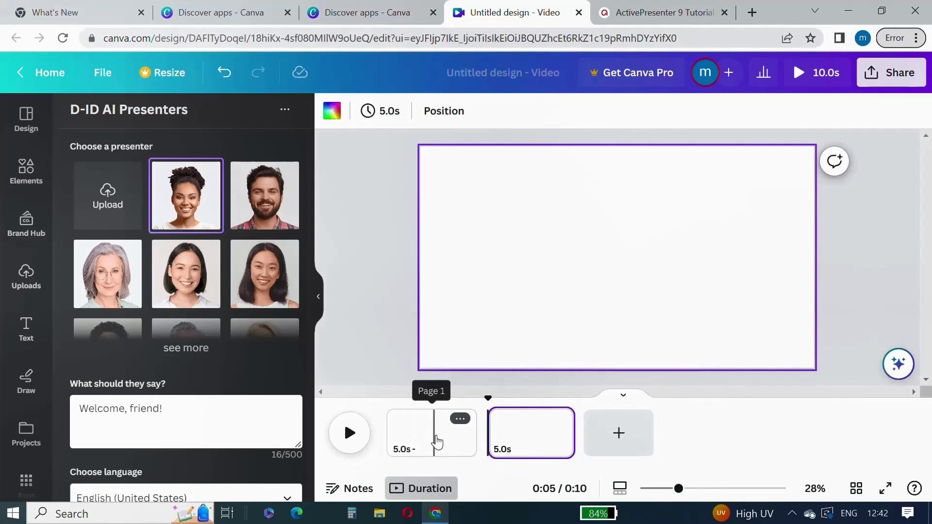
left_click(443, 442)
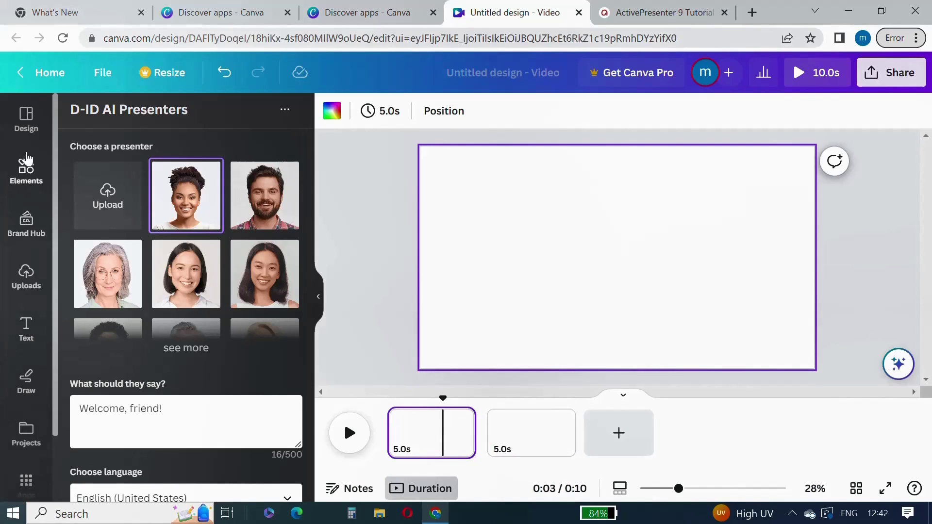
left_click(24, 125)
left_click(523, 439)
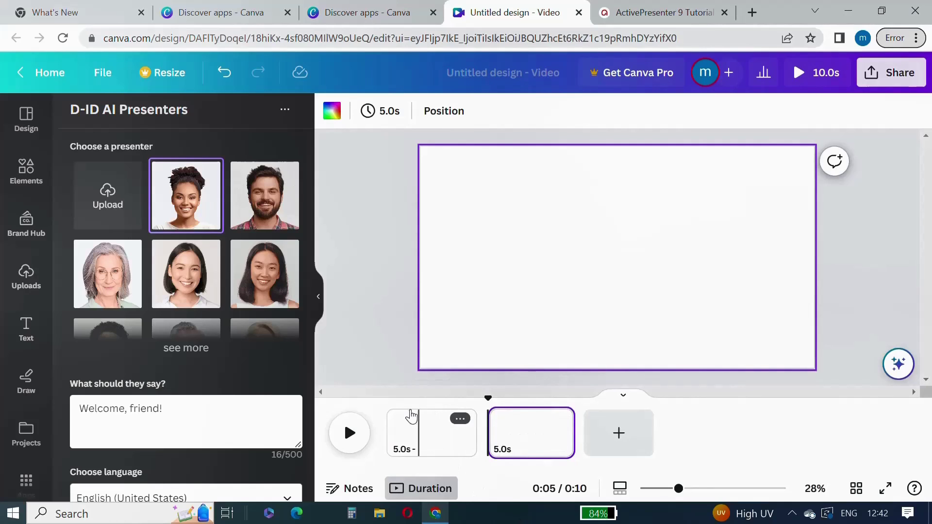
left_click(441, 445)
left_click(522, 439)
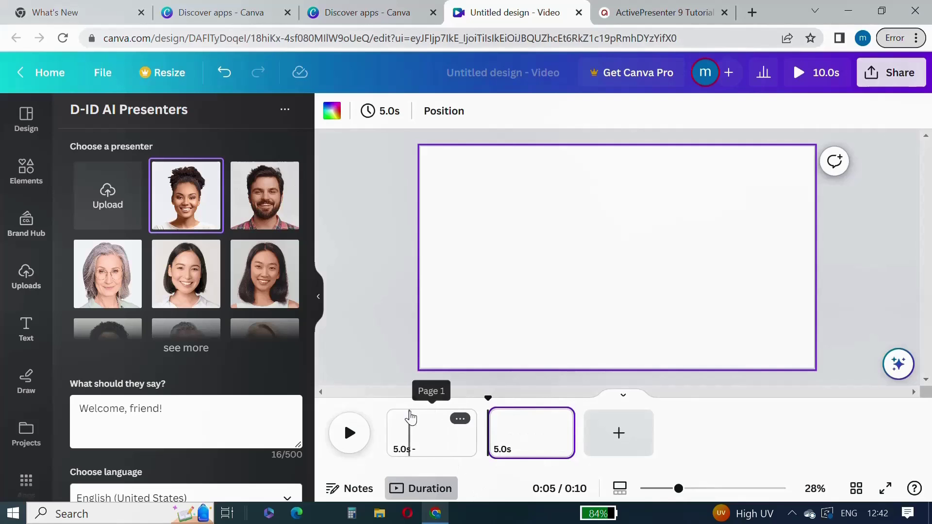
left_click(441, 436)
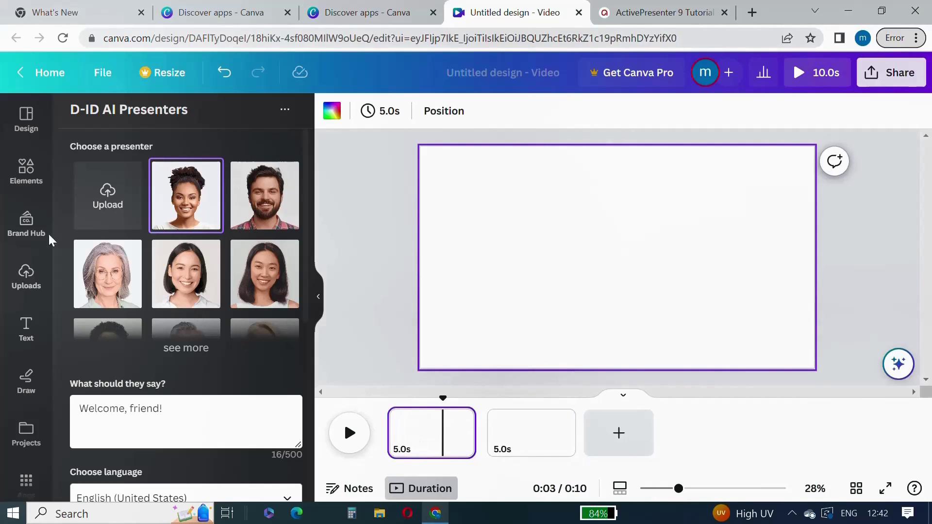
Step: Apply the gold Welcome intro template to the first page
left_click(26, 121)
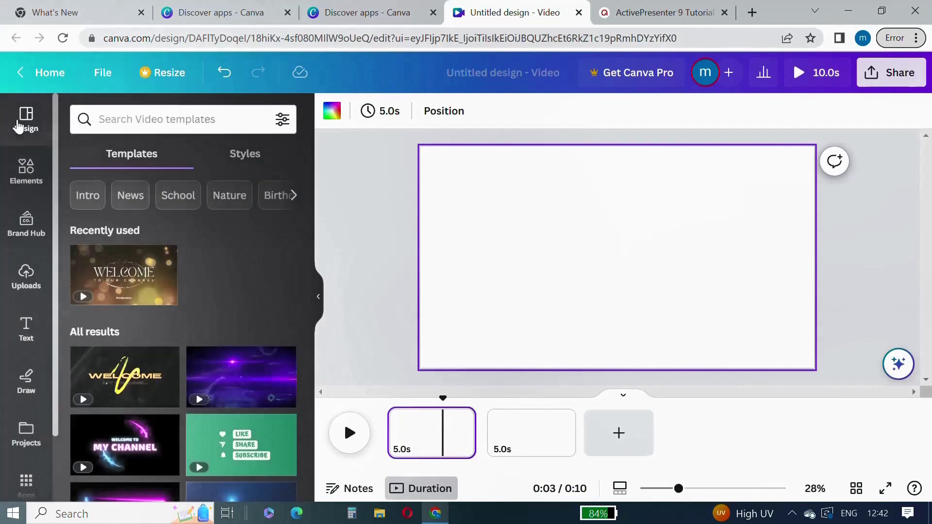
mouse_move(147, 280)
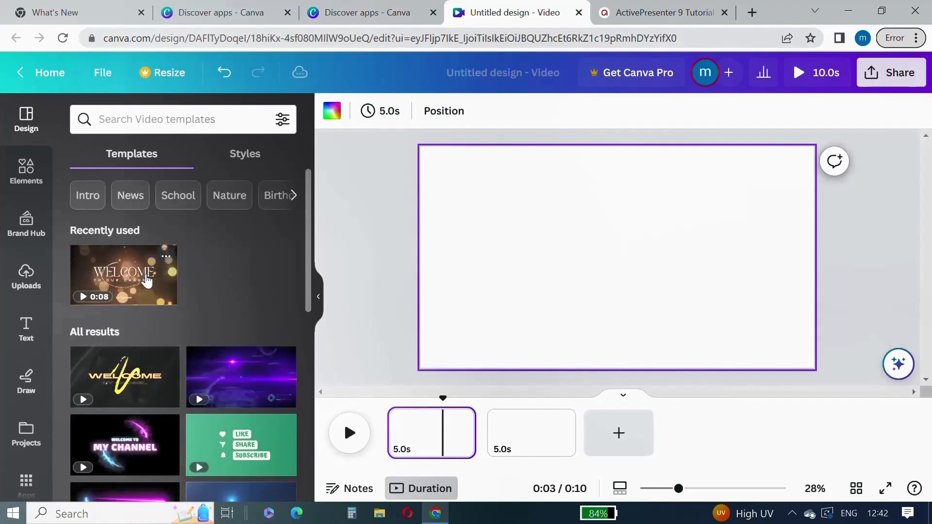
left_click(147, 280)
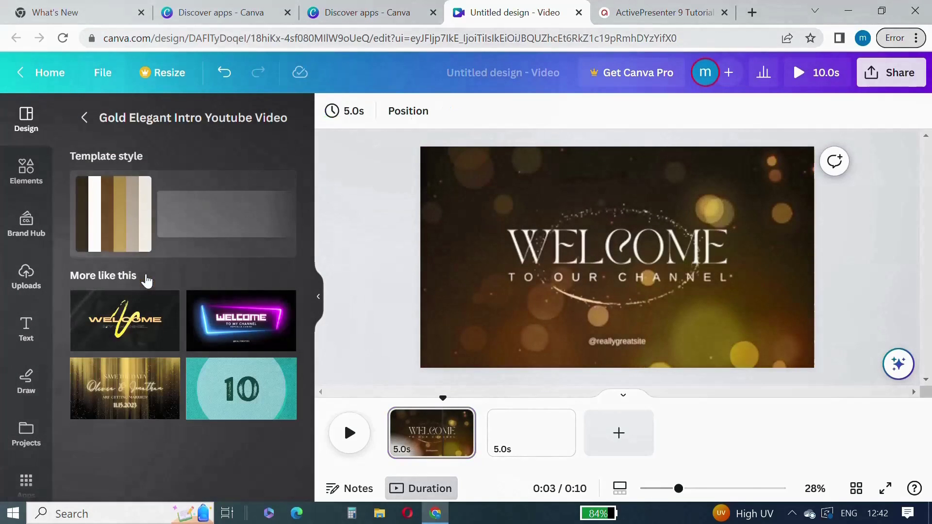
Step: Change the tagline 'TO OUR CHANNEL' to 'TO MY CHANNEL'
left_click(575, 284)
double_click(599, 275)
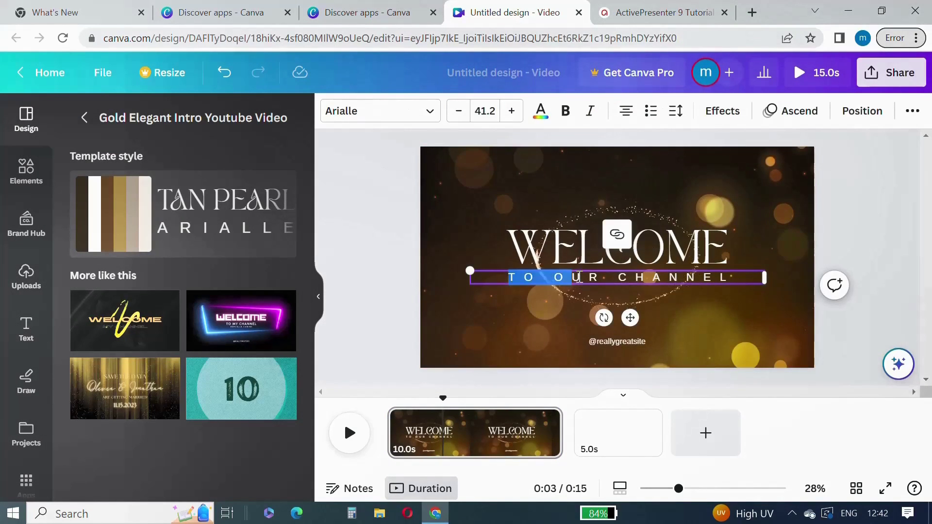
left_click_drag(599, 276, 562, 278)
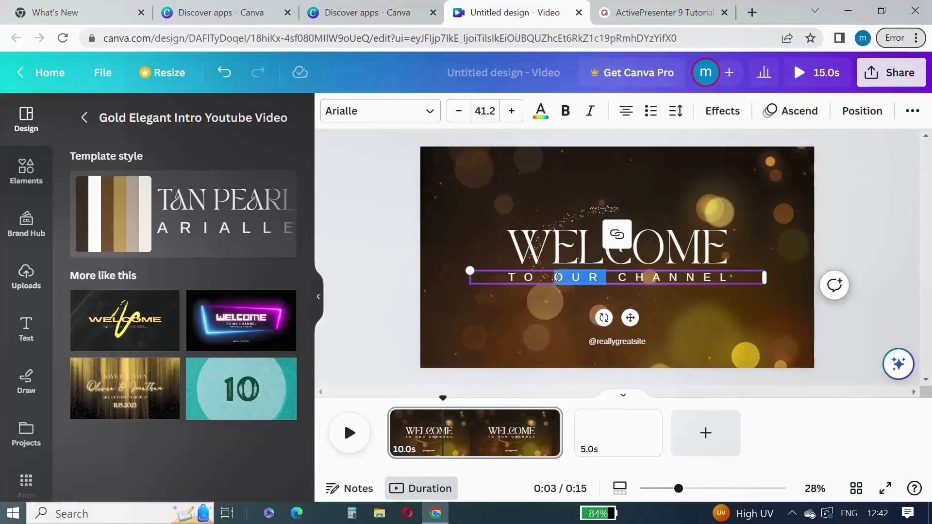
type("MY")
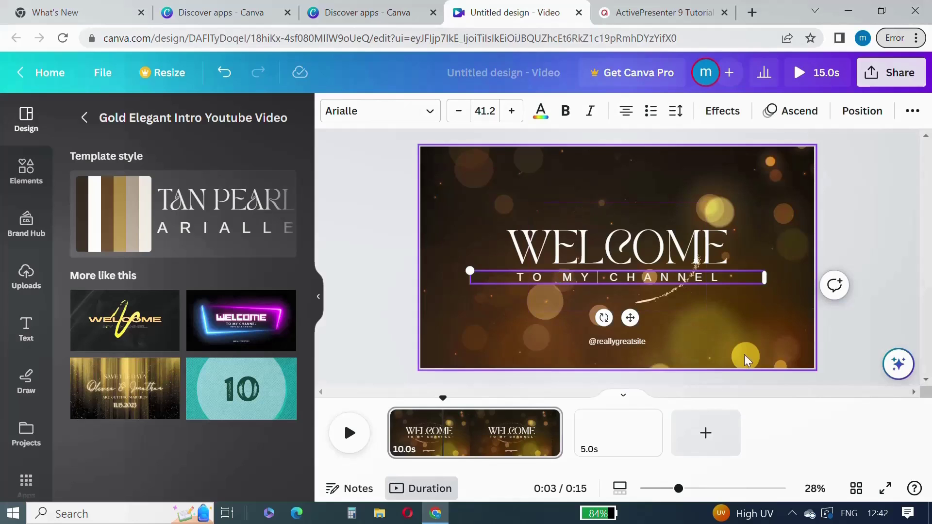
left_click(634, 342)
left_click(635, 346)
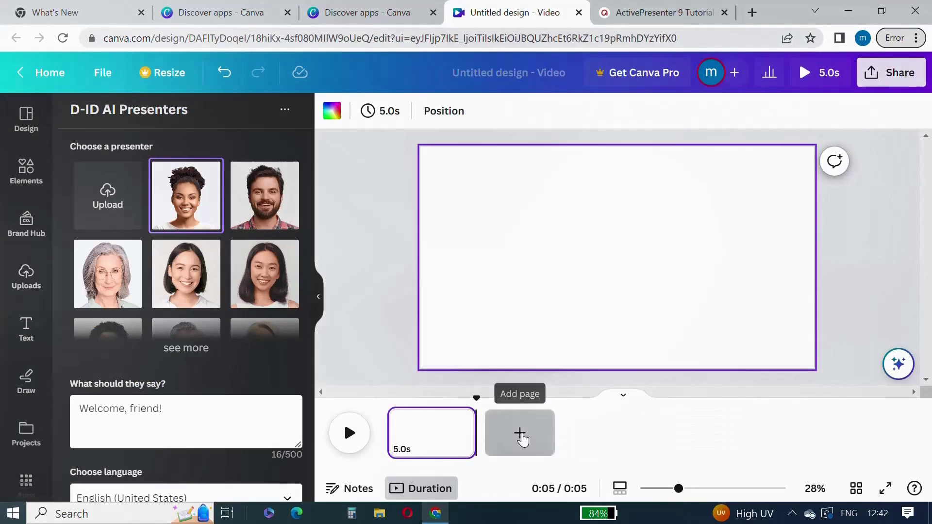
Step: On page 2, replace the HEADING text with 'AI AVTAAR'
left_click(519, 433)
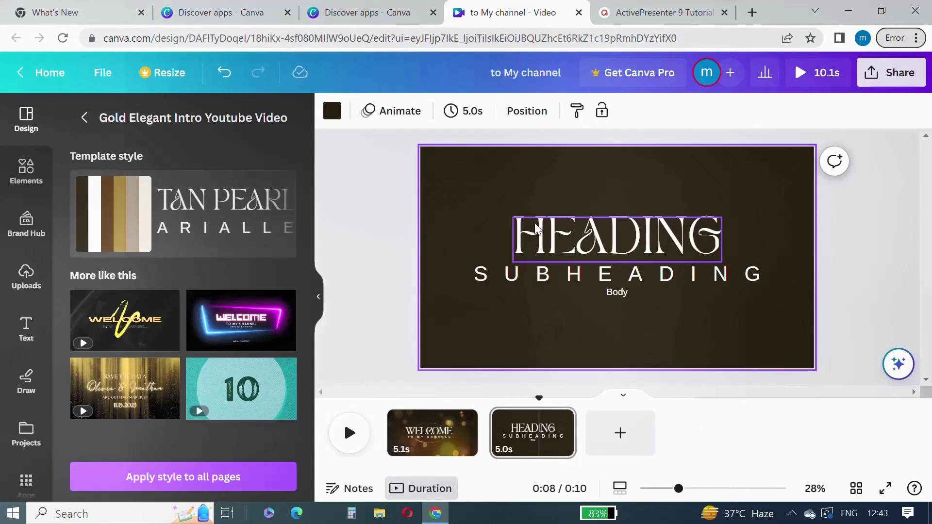
left_click(529, 235)
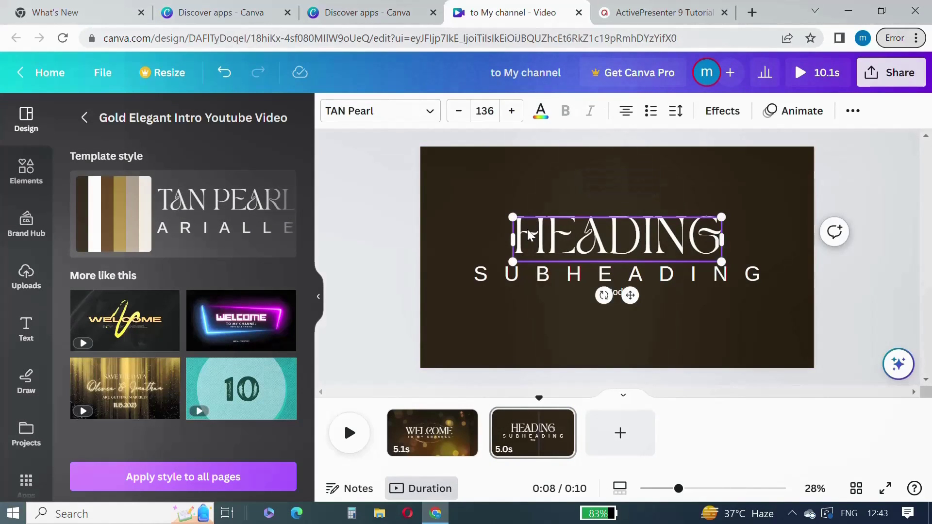
left_click_drag(529, 236, 637, 235)
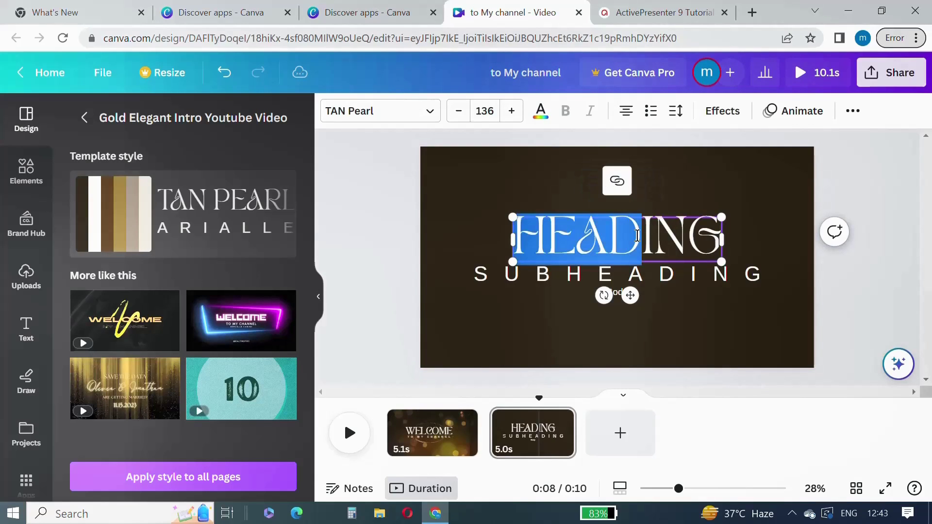
double_click(667, 245)
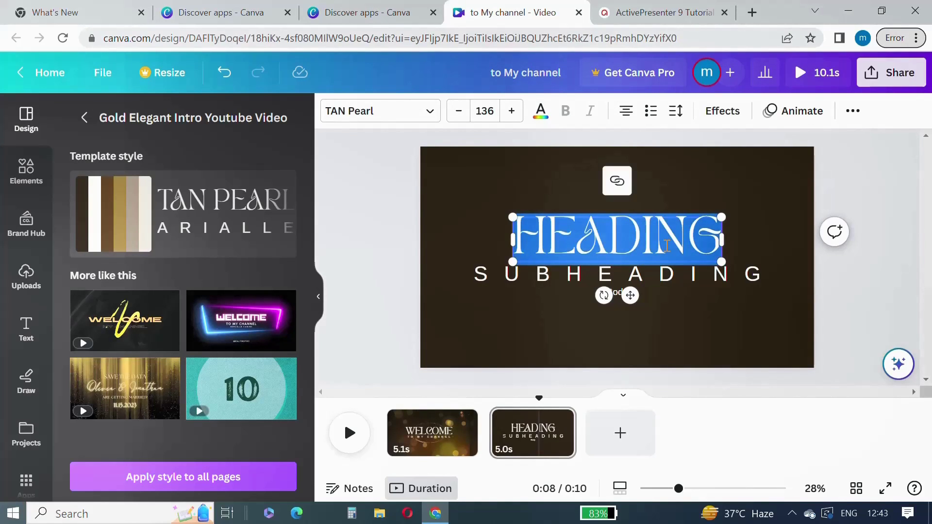
type("AI")
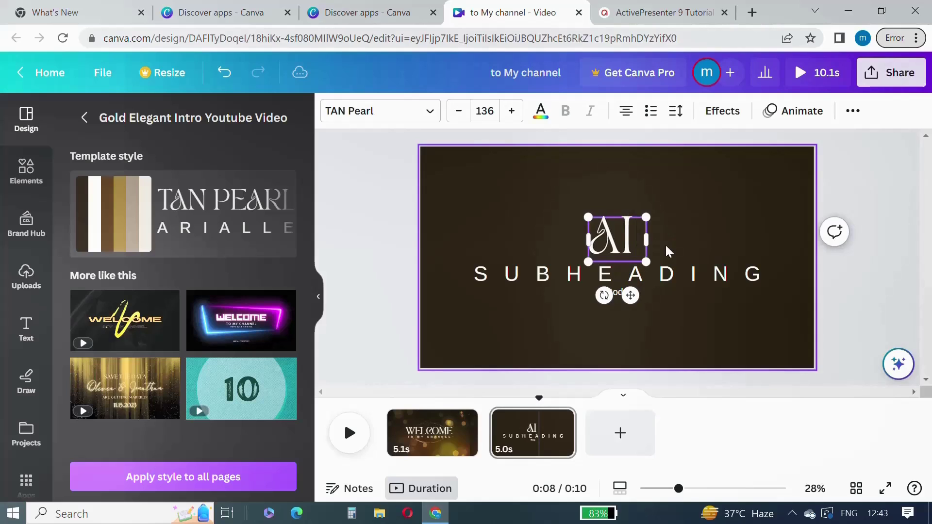
type("PRE")
key("BackSpace")
key("BackSpace")
key("BackSpace")
type("A")
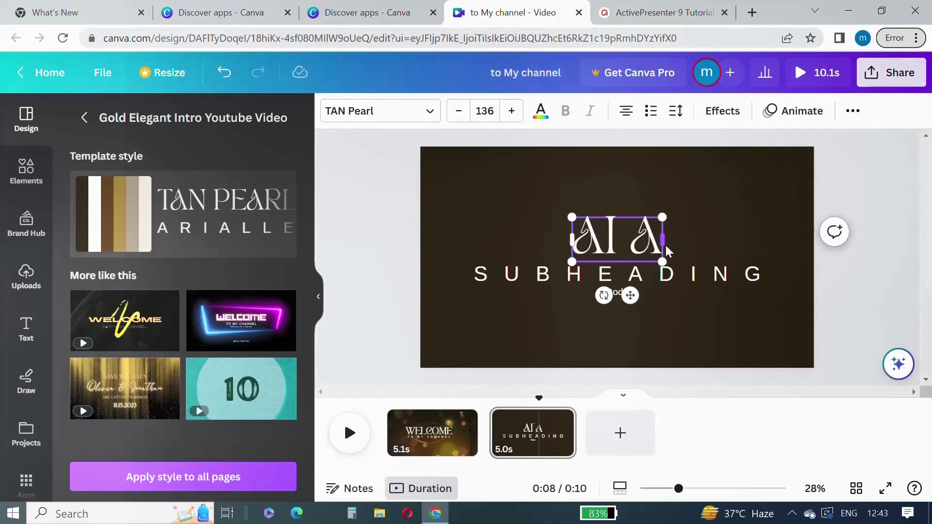
type("VTAAR")
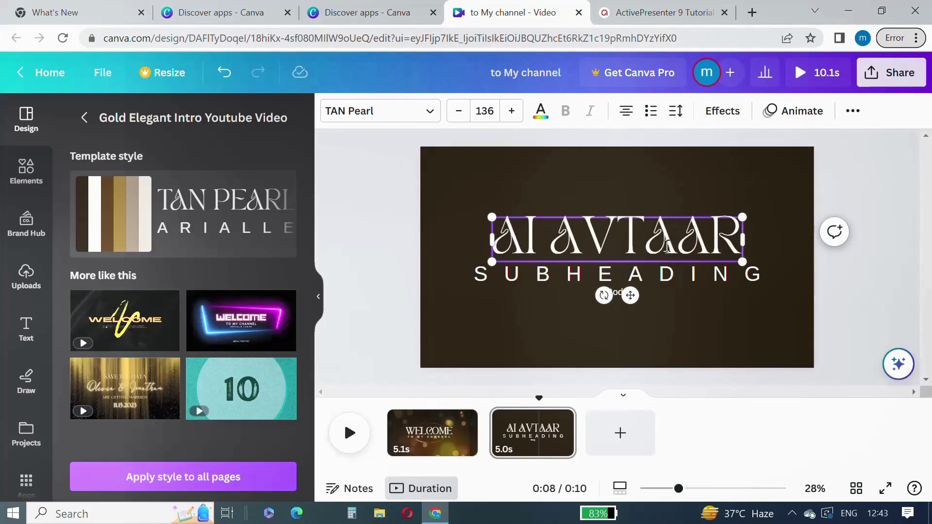
key("BackSpace")
key("BackSpace")
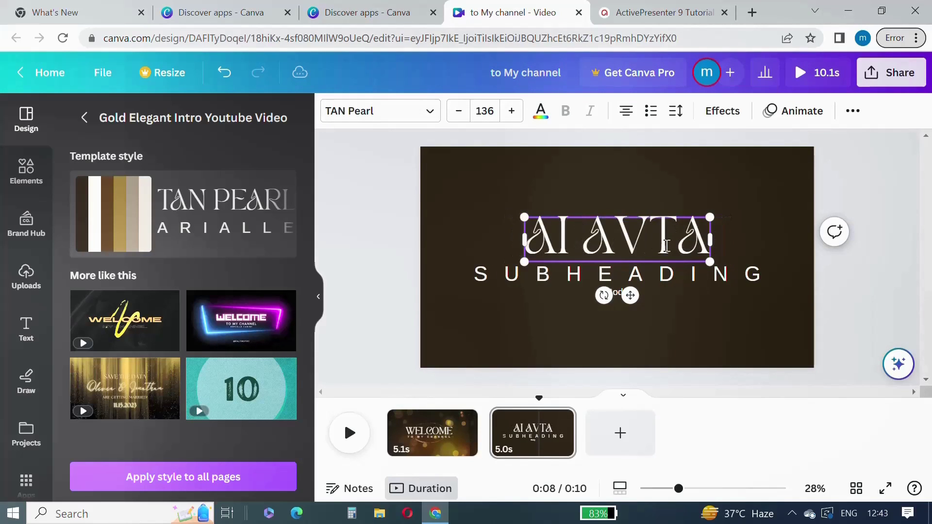
type("AR")
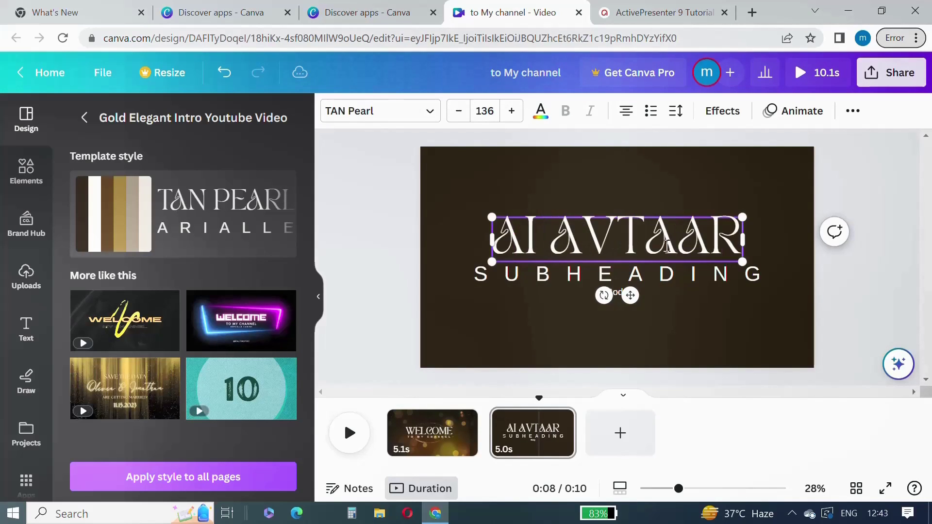
Step: Replace the SUBHEADING text with the subtitle 'A I PRESENTER'
left_click(574, 280)
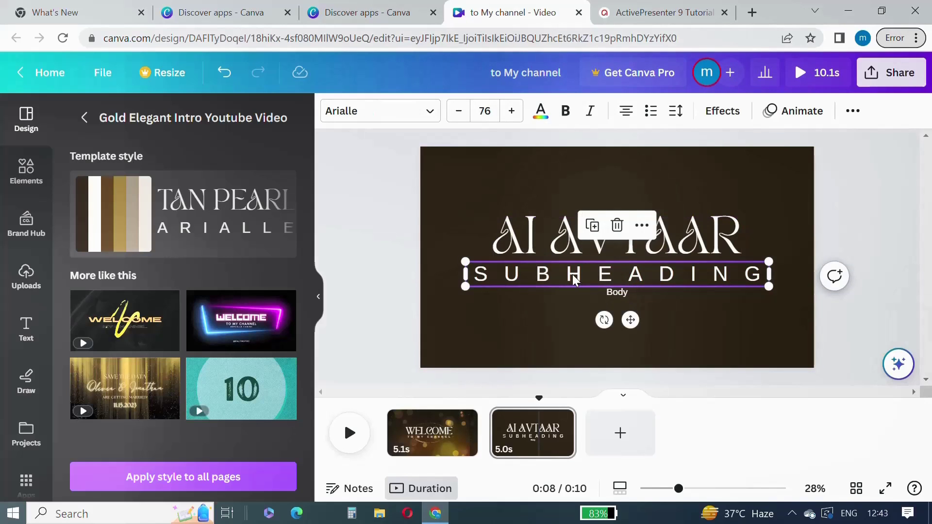
left_click(574, 280)
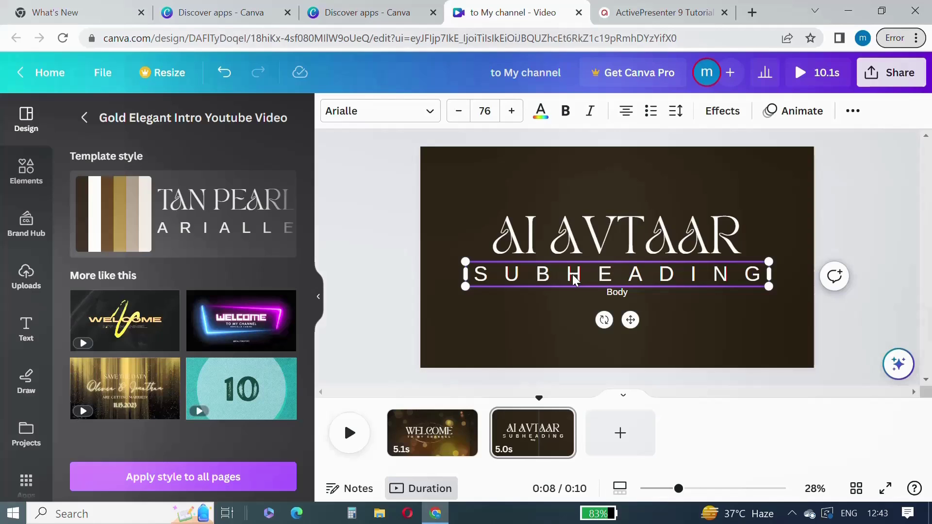
double_click(574, 280)
type("A")
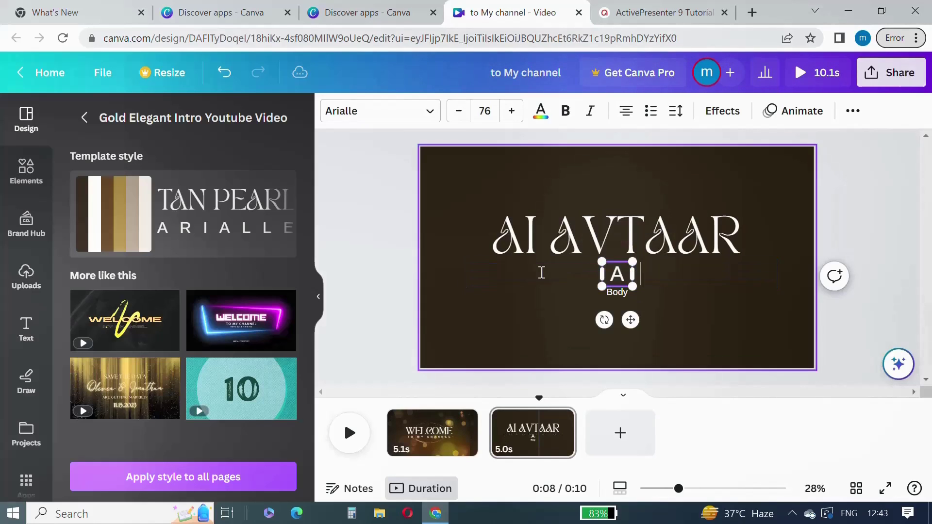
type(" I ")
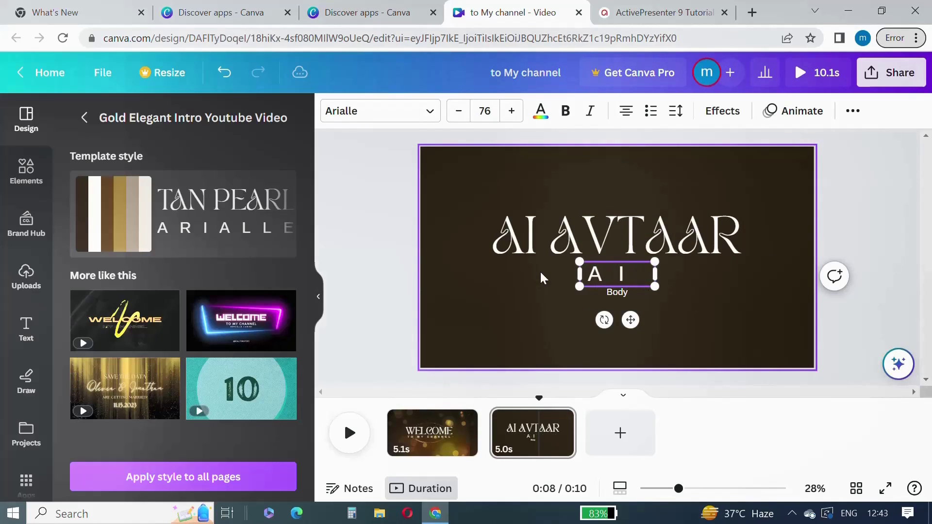
type("PRESENTER")
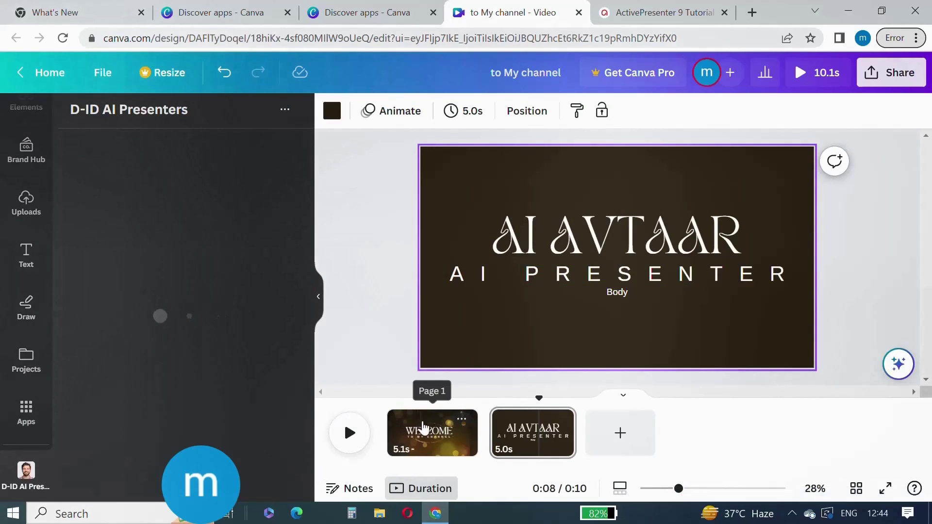
Step: Back on the Welcome page, upload your own photo and pick it as the D-ID presenter
left_click(420, 420)
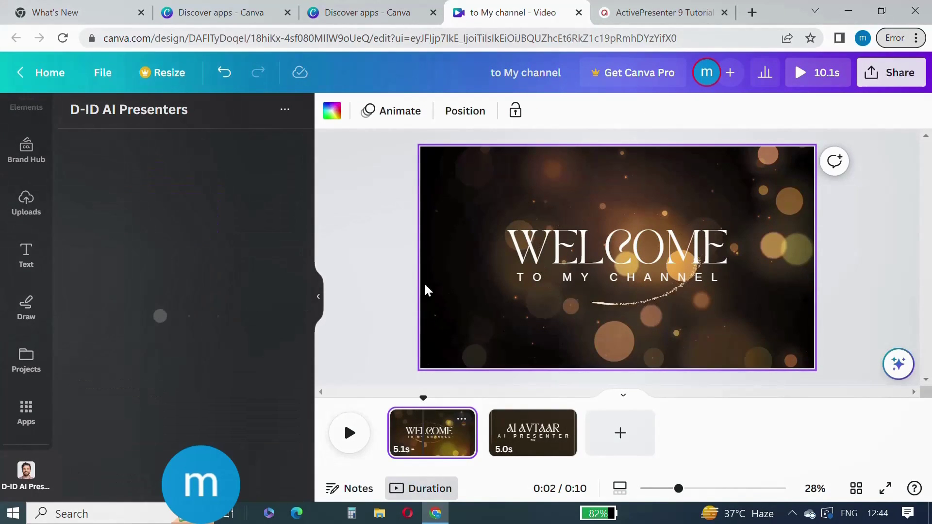
left_click(113, 196)
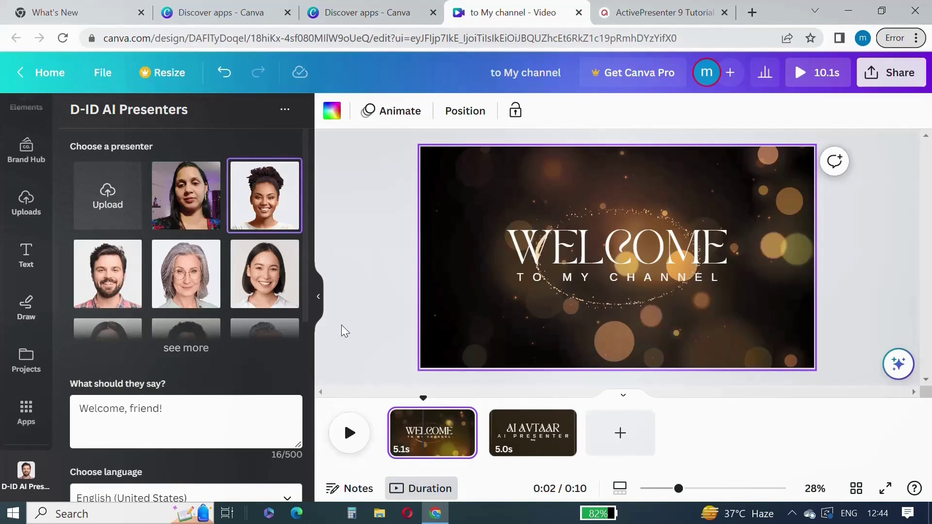
left_click(183, 189)
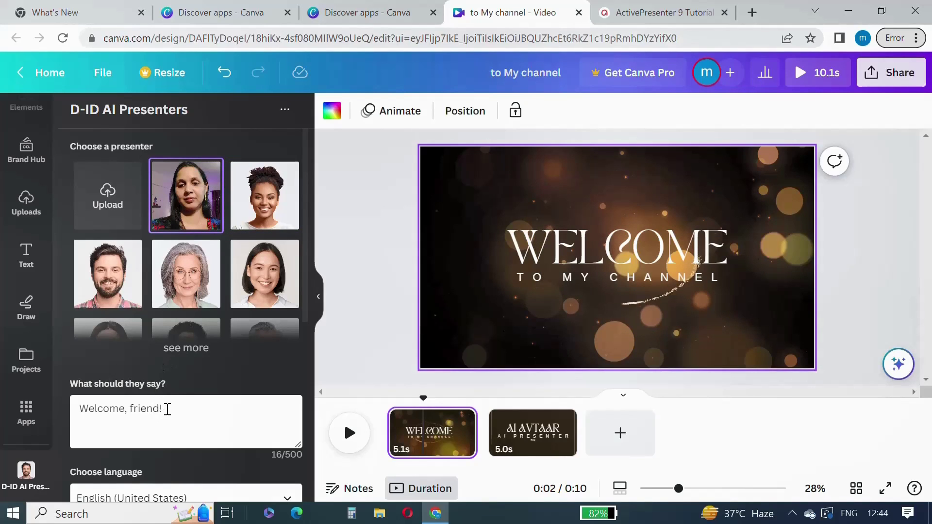
Step: Replace the presenter script with 'Hello welcome to my channel MyTechNotes. Today we will discuss about AI presenter on Canva.'
key("ctrl+a")
type("W")
key("BackSpace")
type("Hell")
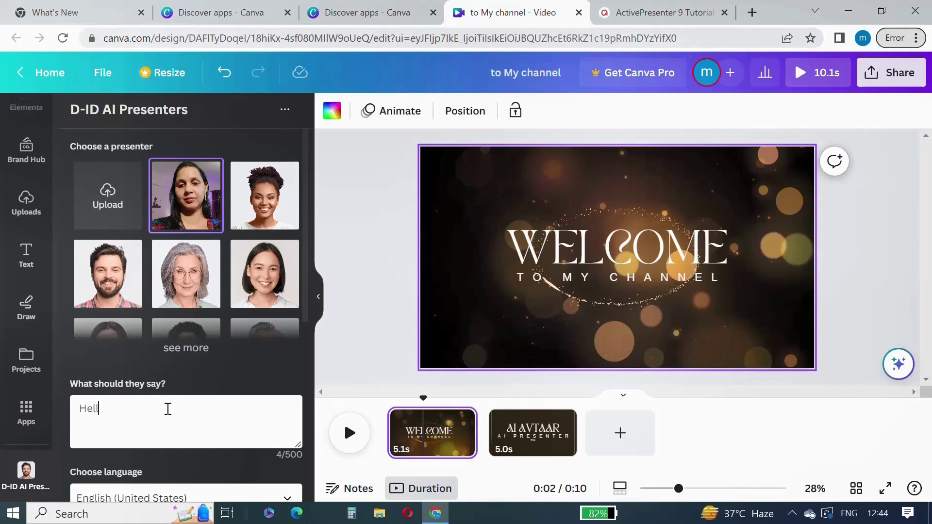
type("o welcome")
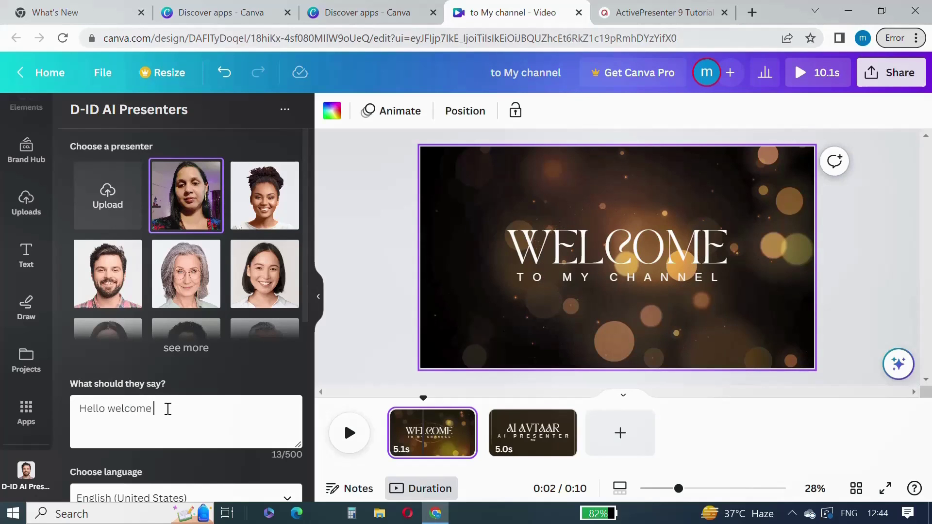
type(" to my chan")
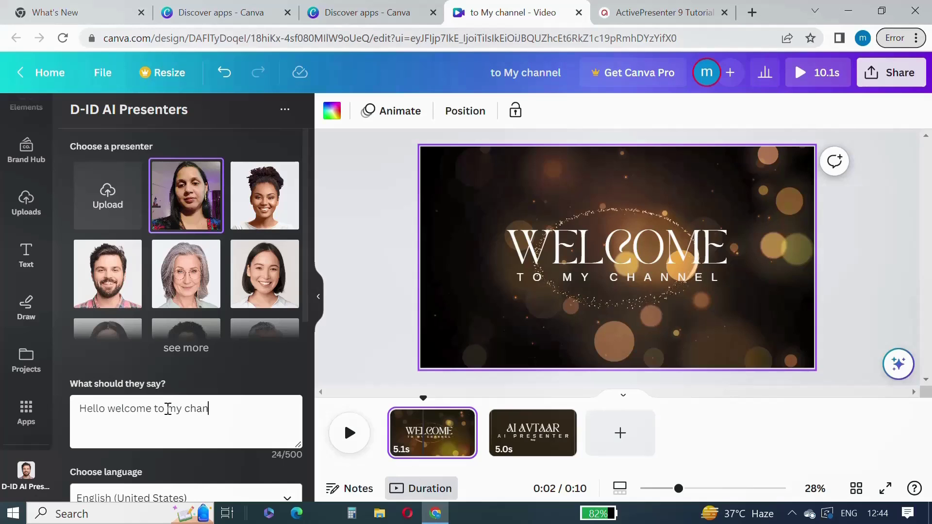
type("nel MyTe")
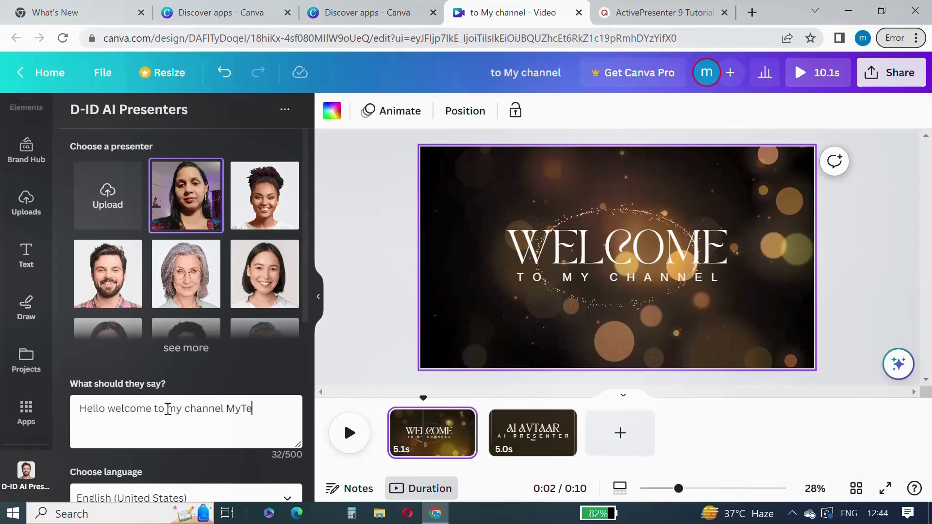
type("chNotes.")
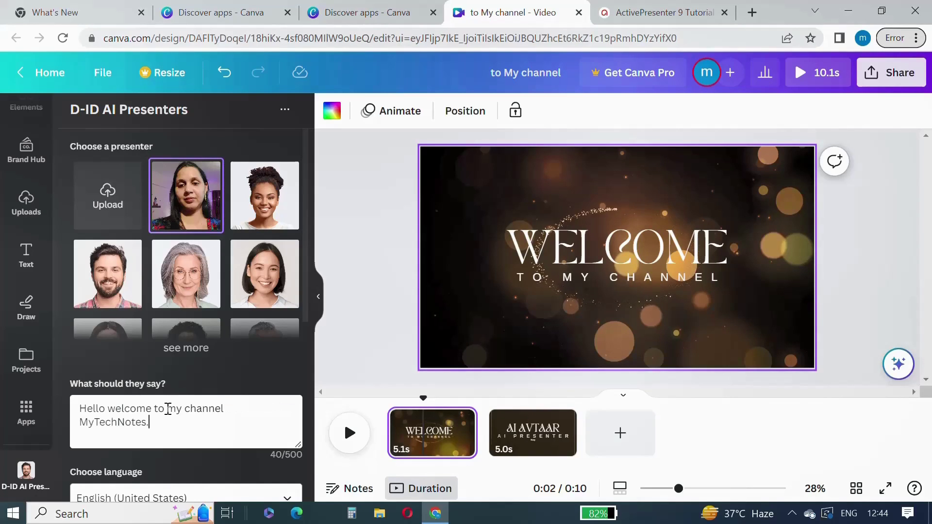
type("Today we will ds")
type("cus")
key("BackSpace")
key("BackSpace")
key("BackSpace")
key("BackSpace")
type("iscuss about")
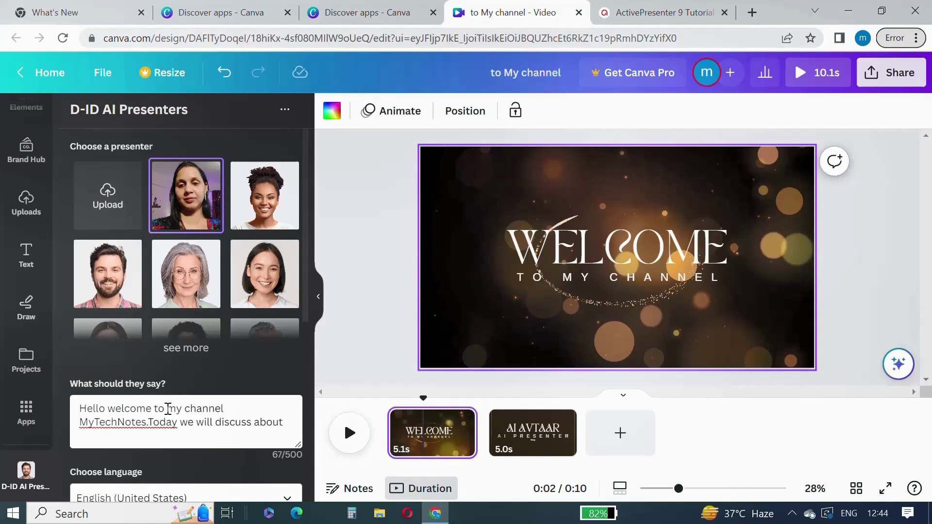
type(" h")
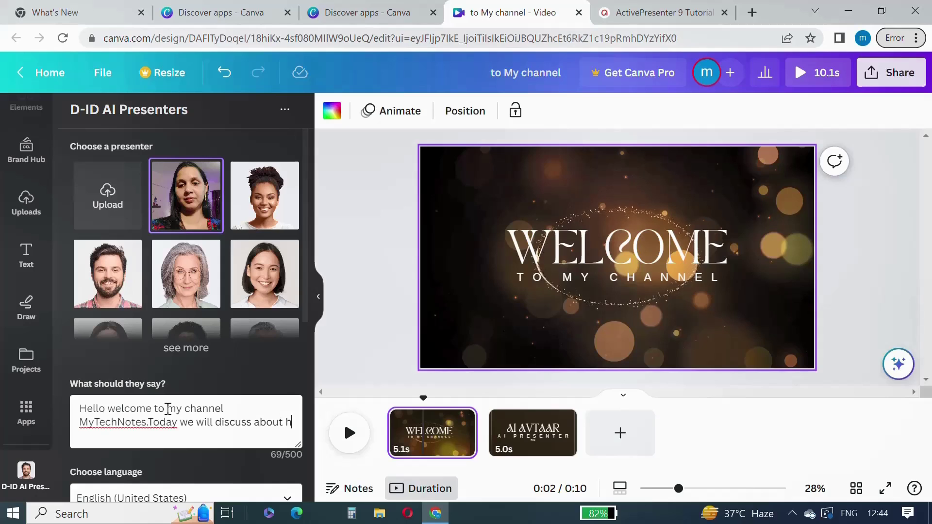
key("BackSpace")
type("AI presenter on Canva.")
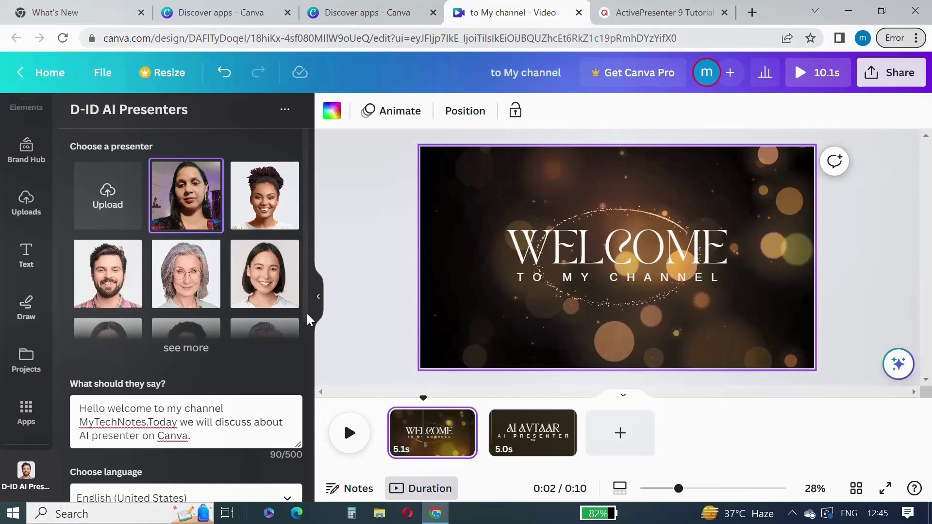
Step: Set the speech language to English (India) with the Neerja voice and preview the speech
scroll(307, 318, "down", 5)
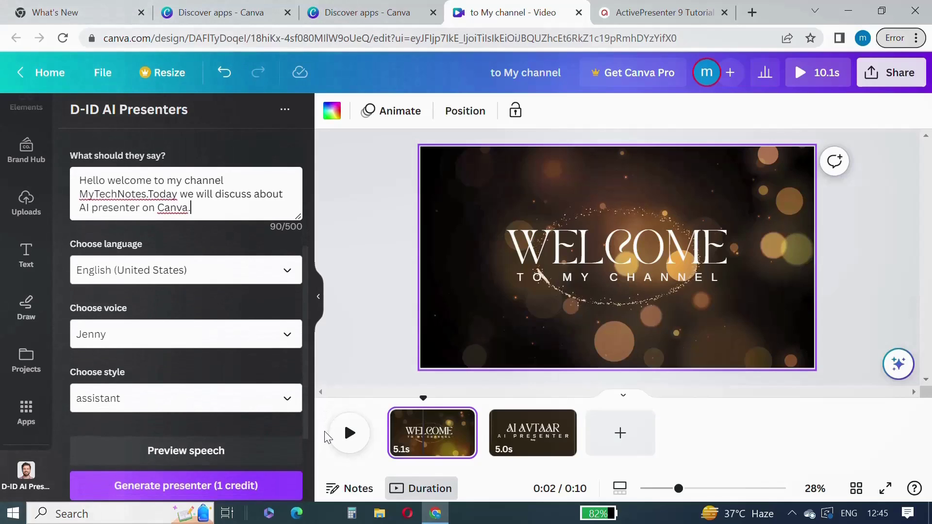
left_click(201, 265)
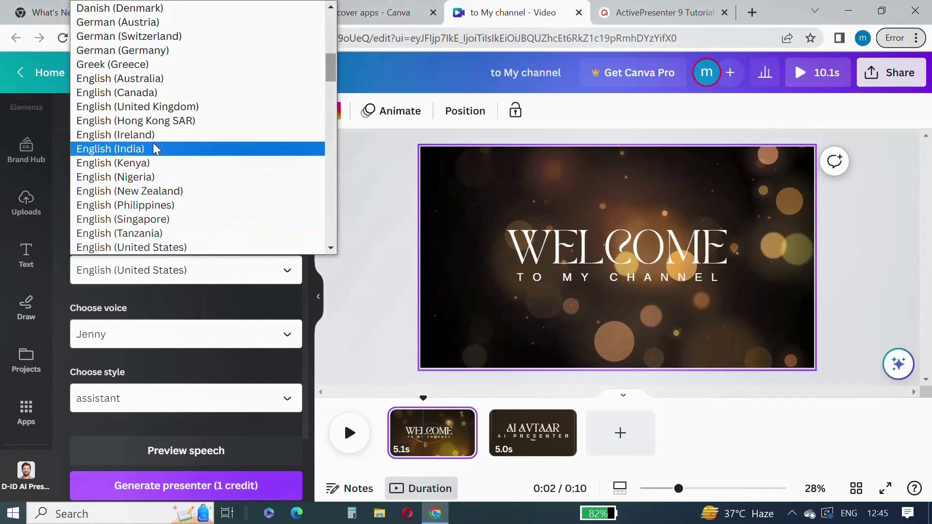
left_click(155, 148)
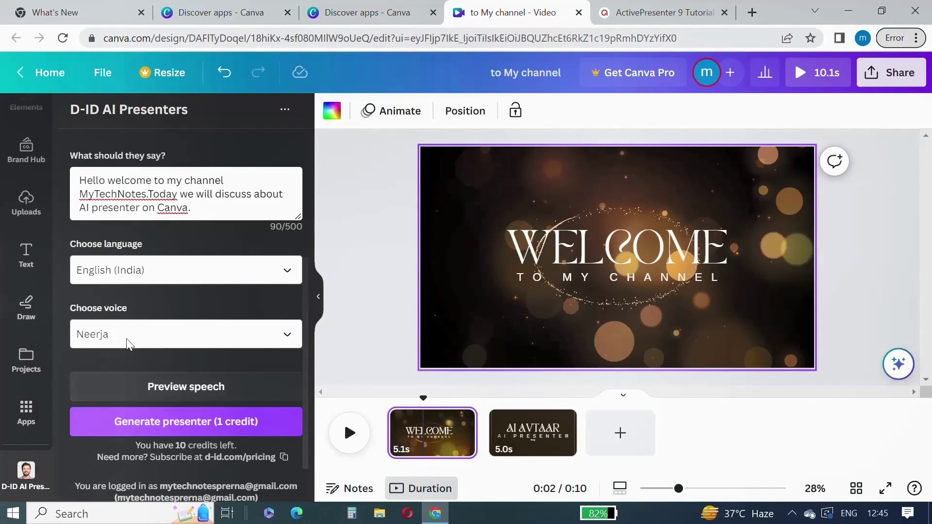
left_click(232, 394)
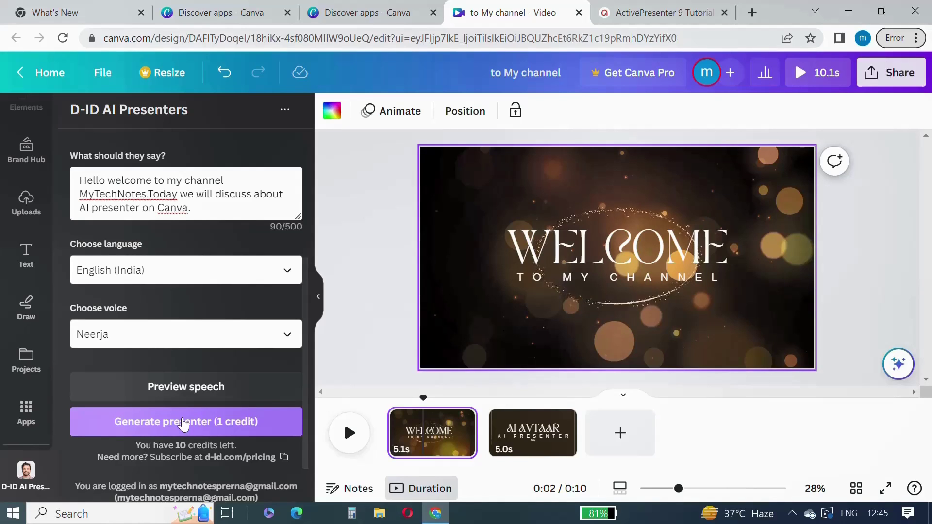
Step: Generate the talking presenter clip for 1 credit and place it on the Welcome page
left_click(181, 431)
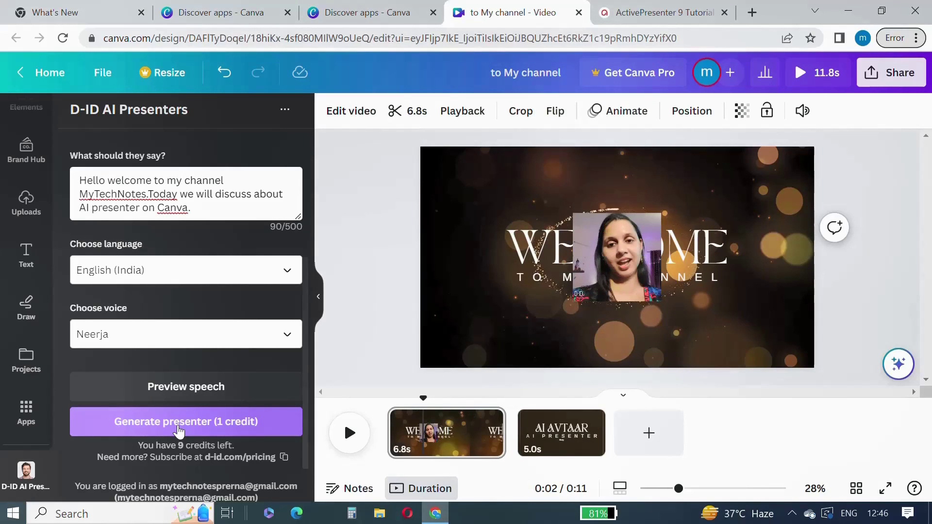
Step: Shrink the presenter clip into the Welcome page's bottom-right corner and play the video
left_click(622, 226)
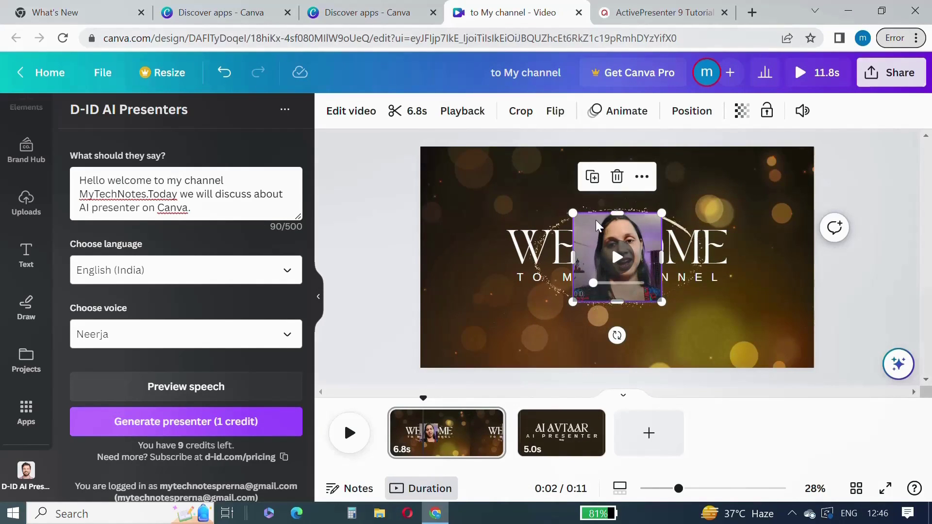
left_click_drag(576, 216, 758, 314)
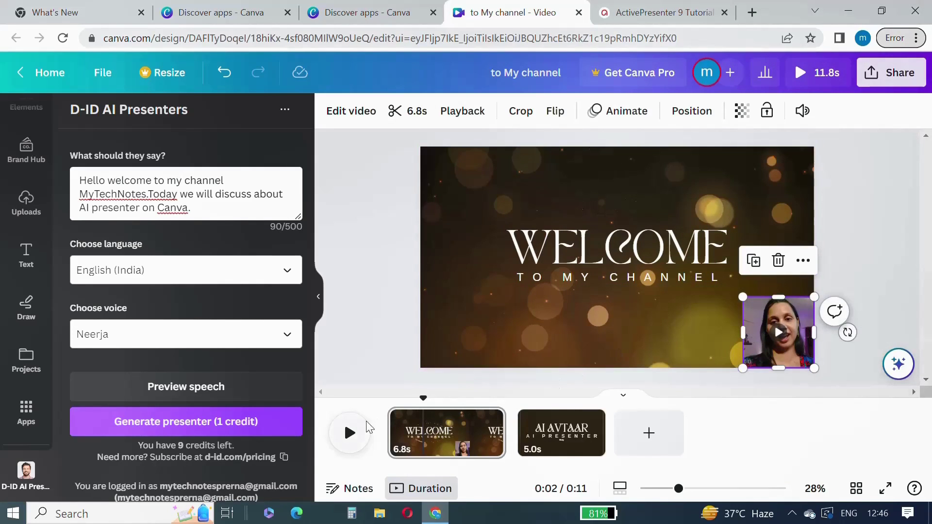
left_click(350, 432)
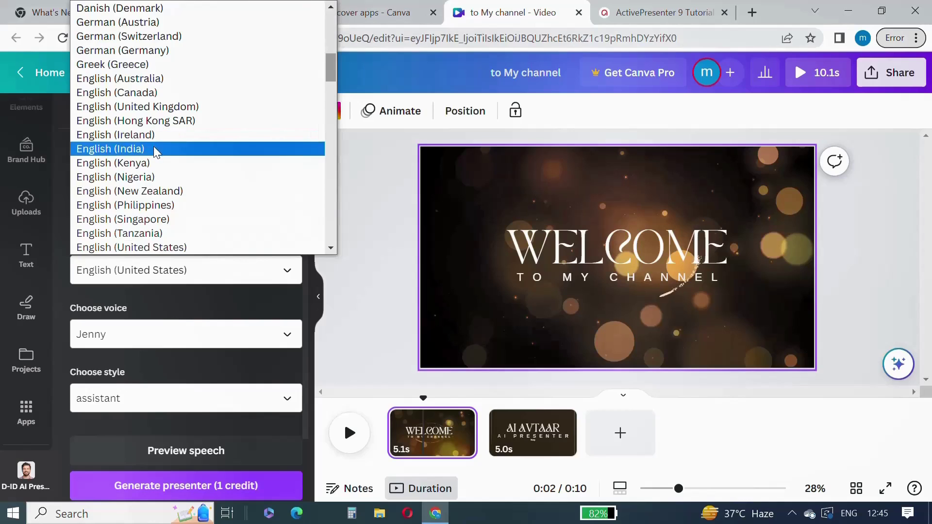
Step: Choose English (India) as the speech language for the AI AVTAAR page's presenter
left_click(154, 147)
left_click(190, 387)
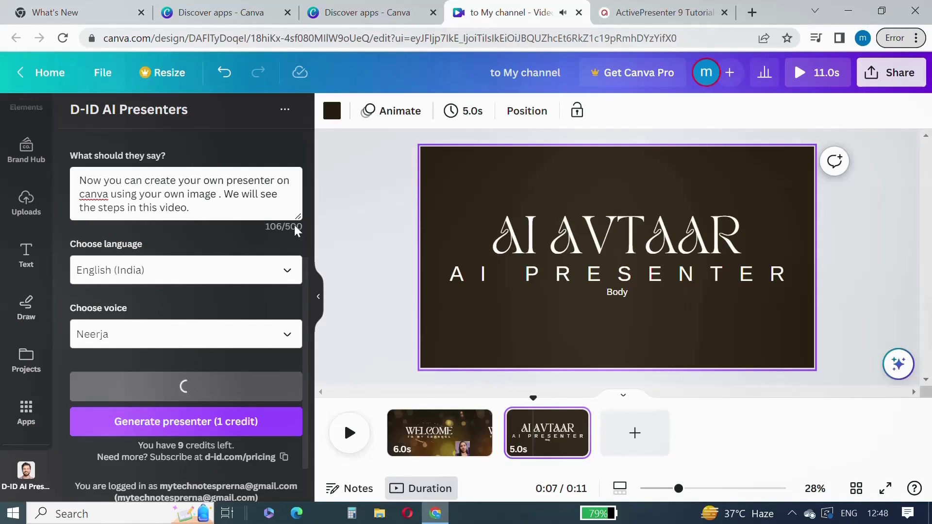
scroll(307, 192, "up", 5)
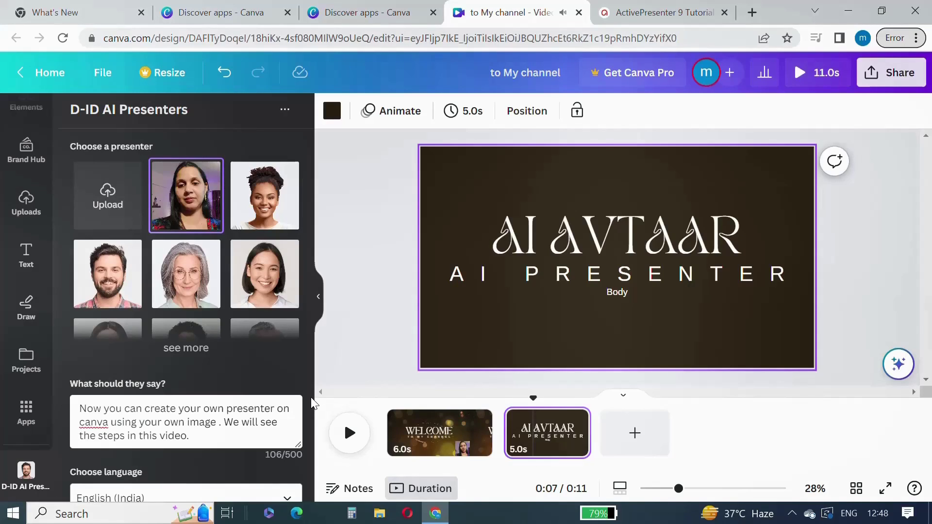
scroll(308, 407, "down", 6)
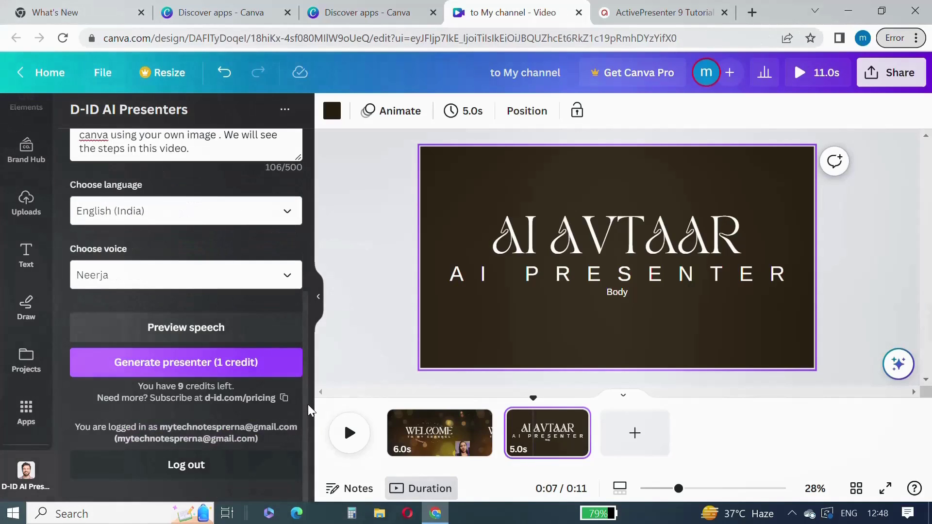
Step: Generate a D-ID presenter clip for the AI AVTAAR page and place it small at bottom-right
left_click(233, 373)
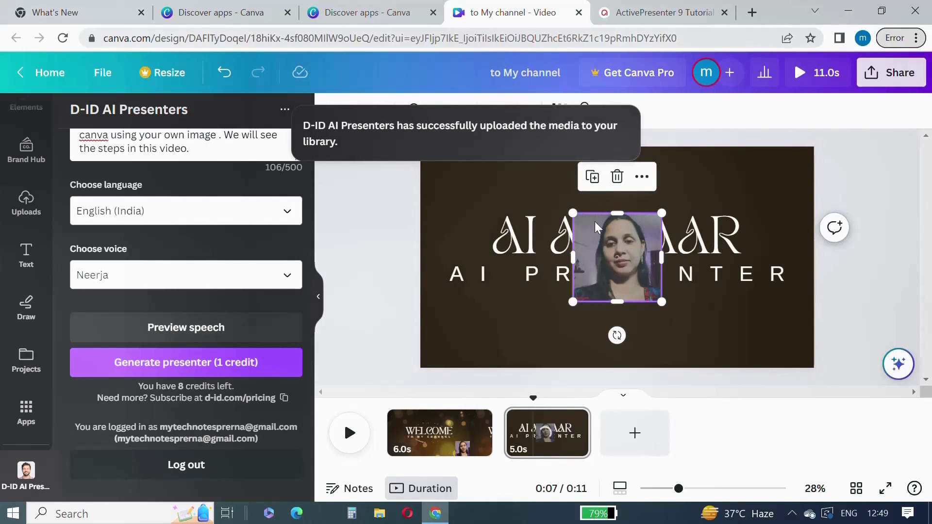
left_click_drag(598, 227, 743, 298)
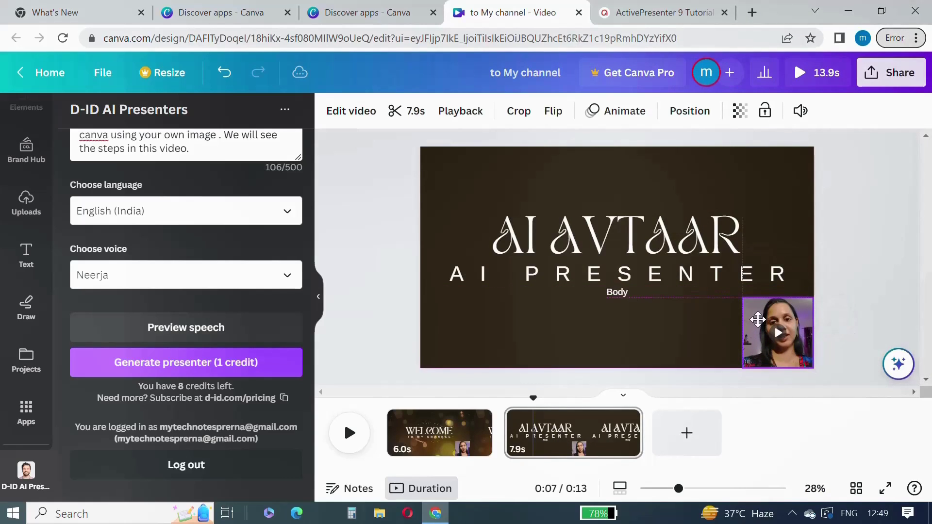
left_click(349, 438)
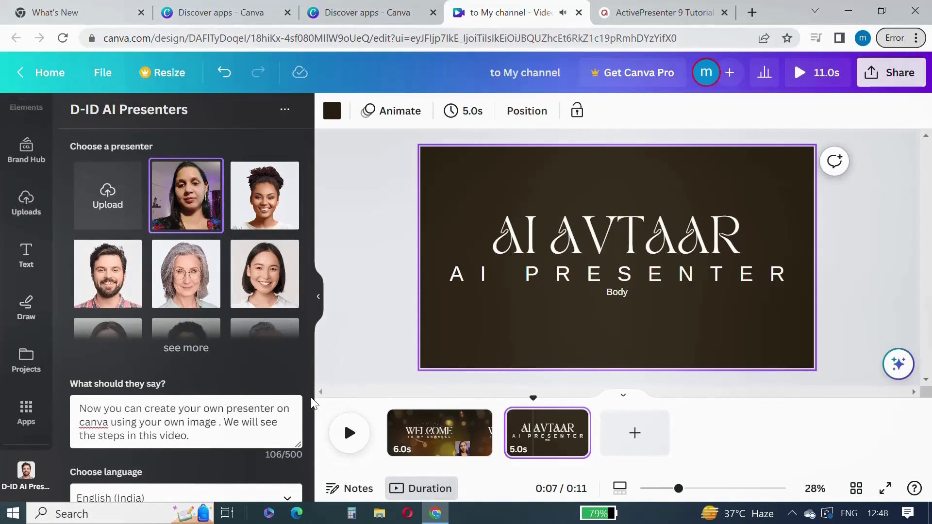
scroll(308, 404, "down", 6)
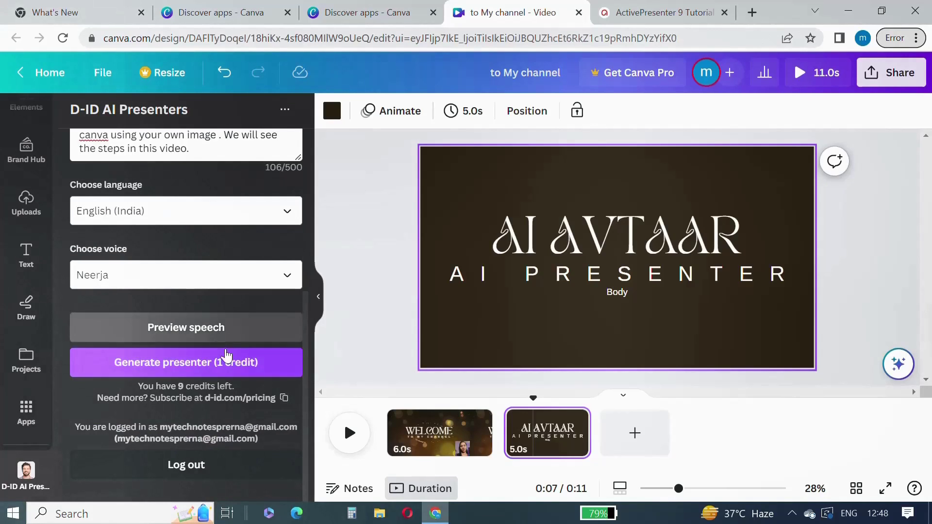
left_click(233, 373)
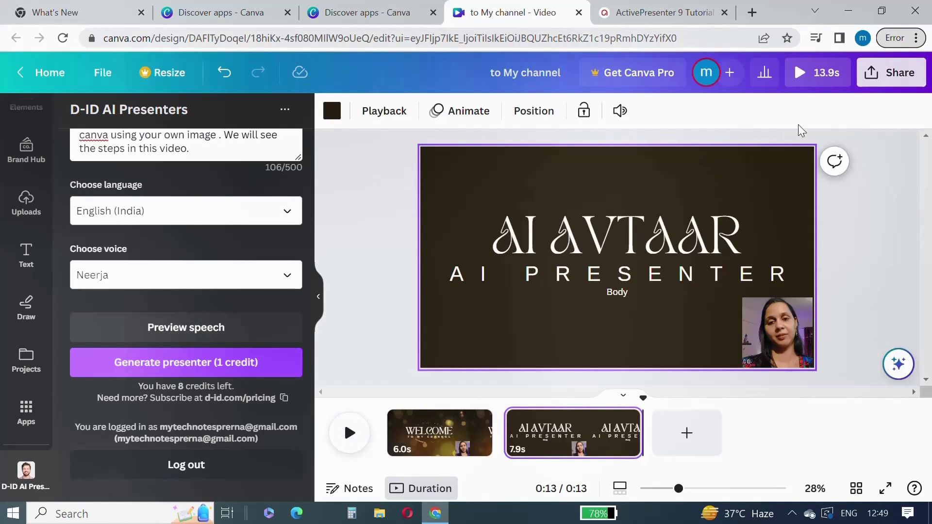
Step: Preview the finished 13.9-second two-page video full screen, twice
left_click(806, 76)
left_click(805, 76)
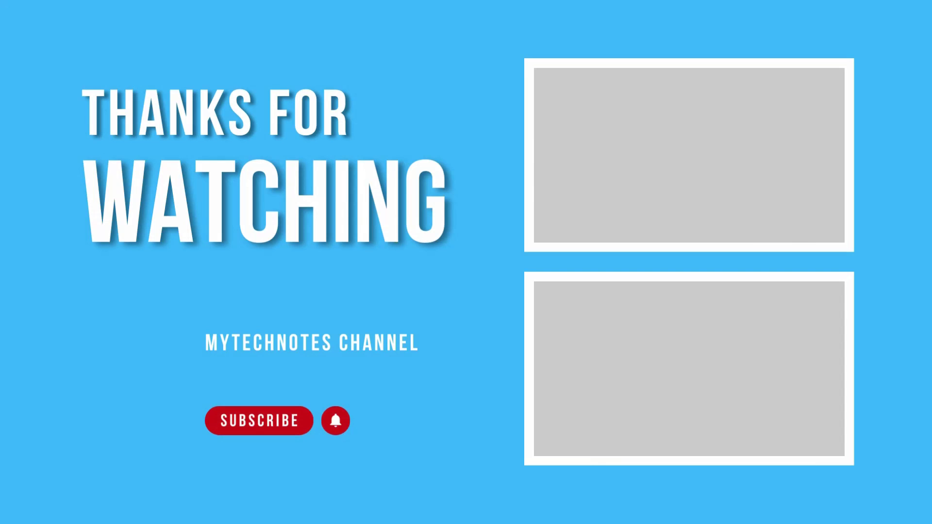